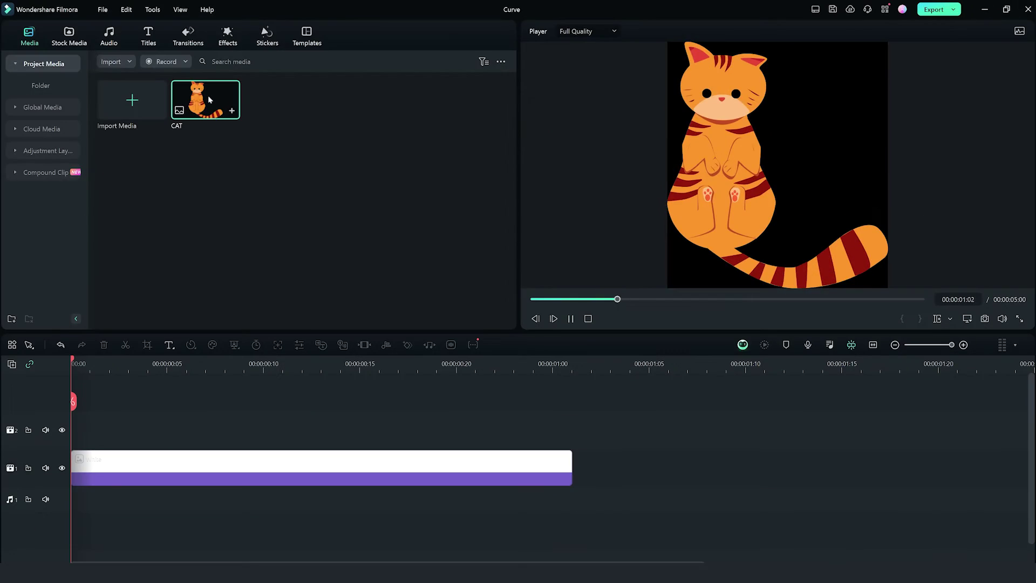
Place the CAT image on track 2 above the white clip and show its keyframe timeline.
{"action": "left_click_drag", "start_coordinate": [138, 328], "coordinate": [169, 426]}
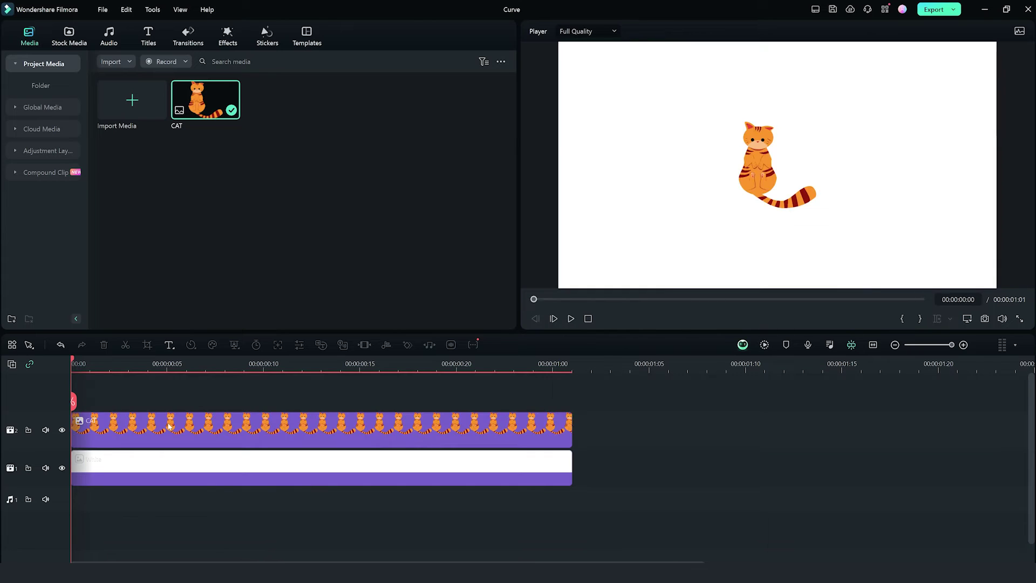
{"action": "double_click", "coordinate": [169, 427]}
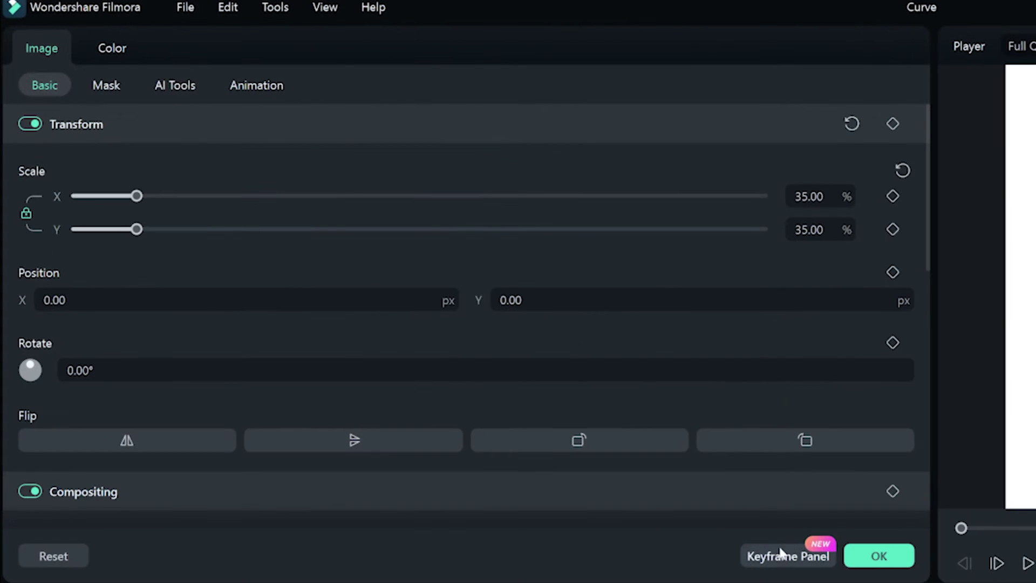
{"action": "left_click", "coordinate": [785, 557]}
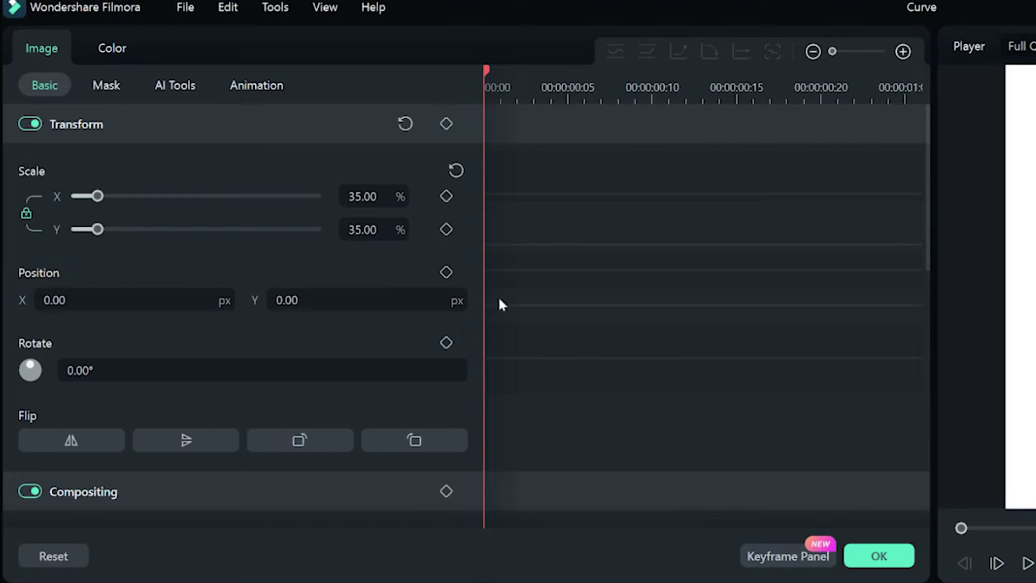
Add Position keyframes to the CAT clip at frames 00:00:00:10, 15, 20 and 24.
{"action": "key", "text": "space"}
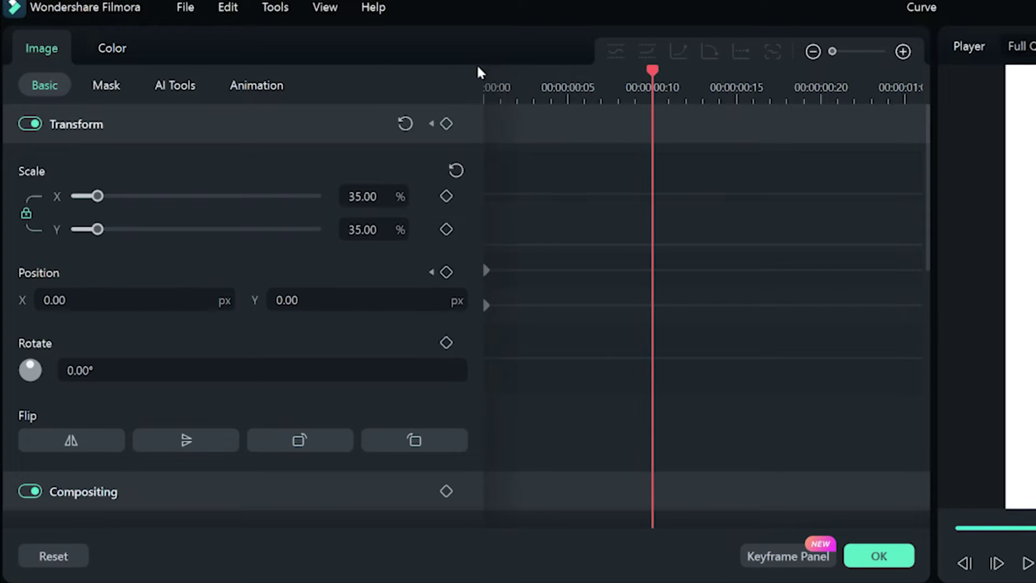
{"action": "left_click", "coordinate": [447, 272]}
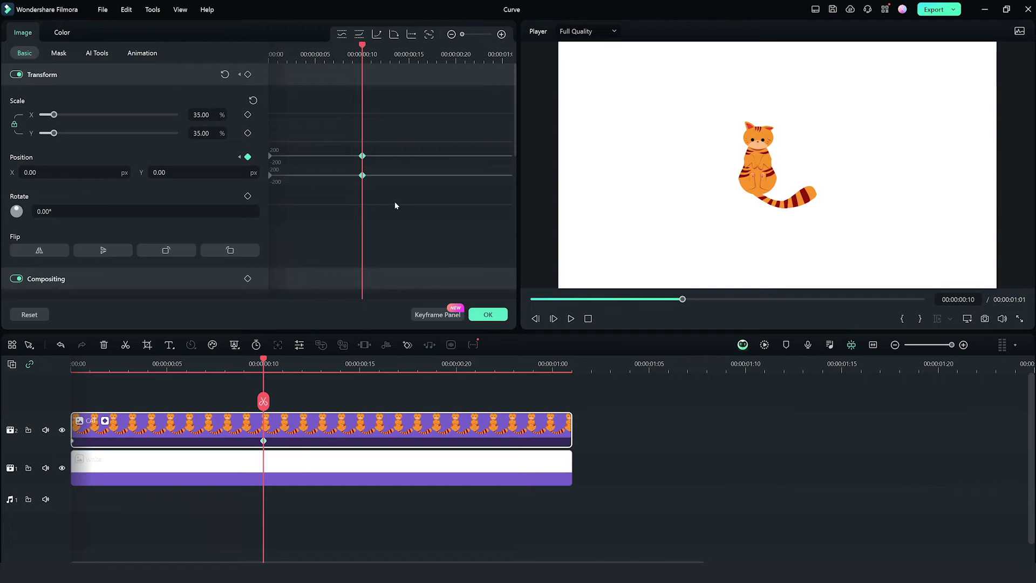
{"action": "key", "text": "Right"}
{"action": "key", "text": "Right"}
{"action": "key", "text": "Right"}
{"action": "key", "text": "Right"}
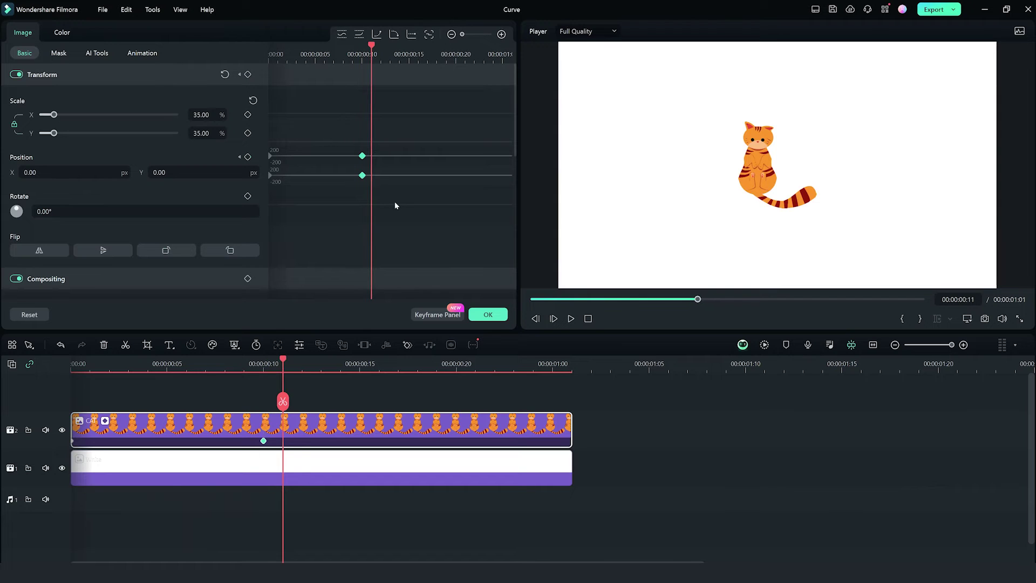
{"action": "key", "text": "Right"}
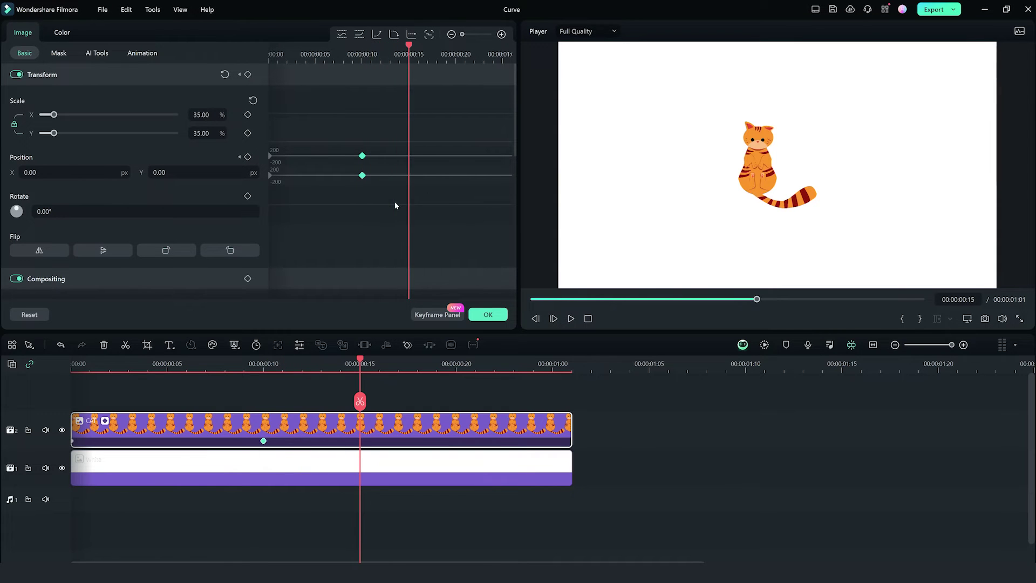
{"action": "key", "text": "Right"}
{"action": "key", "text": "Right"}
{"action": "key", "text": "Right"}
{"action": "key", "text": "Right"}
{"action": "key", "text": "Right"}
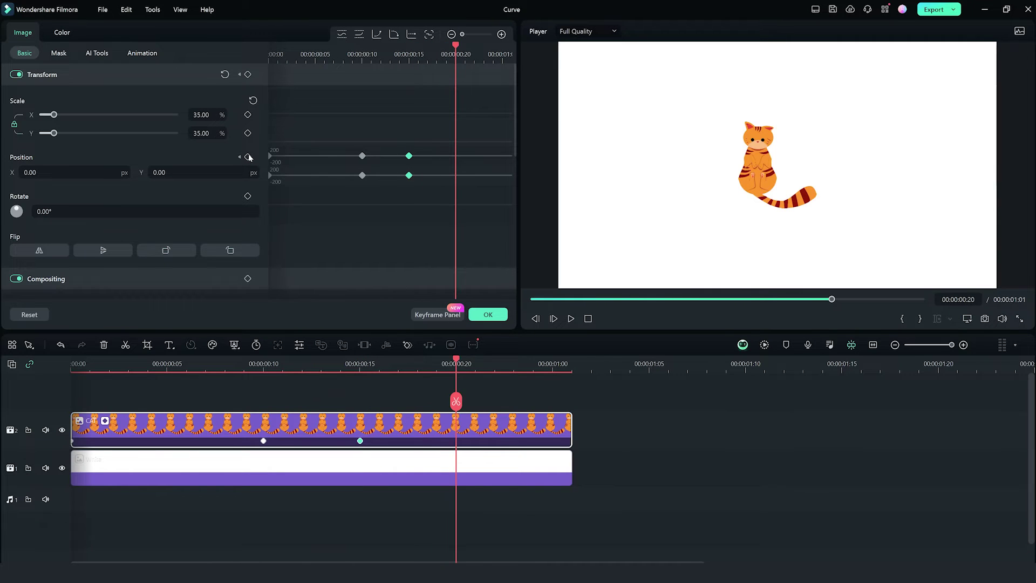
{"action": "key", "text": "Right"}
{"action": "key", "text": "Right"}
{"action": "key", "text": "Right"}
{"action": "key", "text": "Right"}
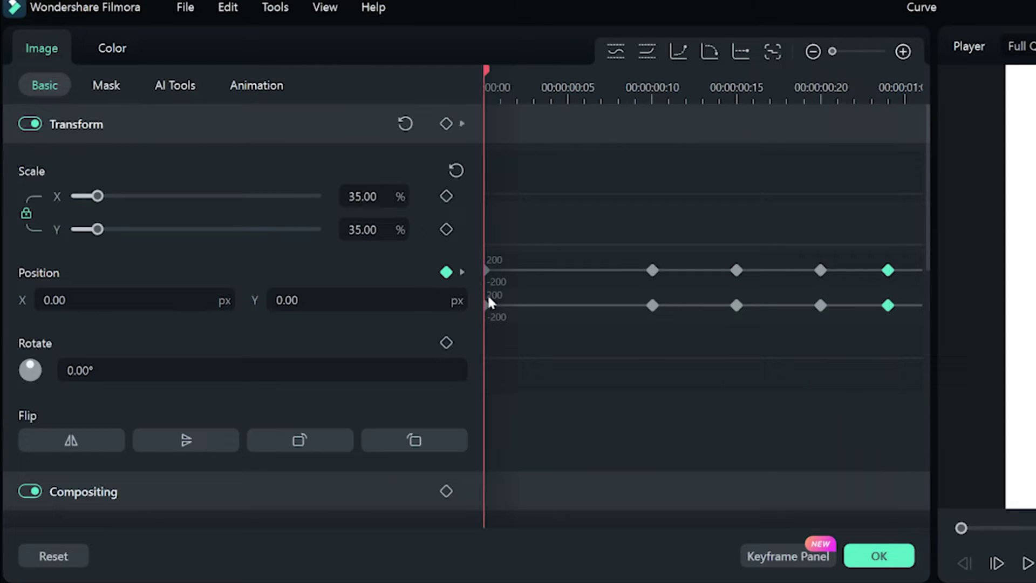
Enter Position Y values -800, 190, -190 and 90 across the CAT keyframes.
{"action": "left_click", "coordinate": [424, 303]}
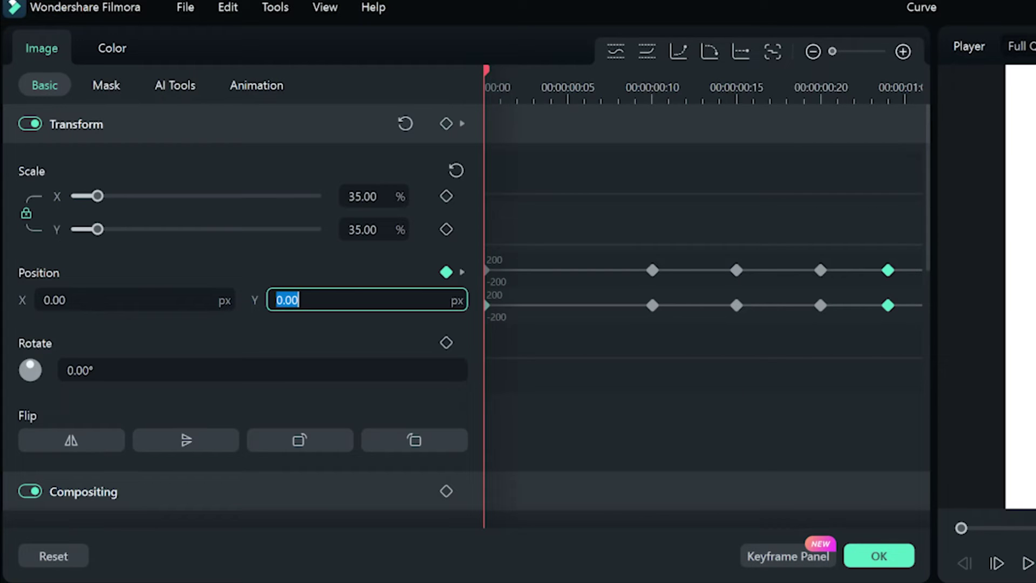
{"action": "key", "text": "Return"}
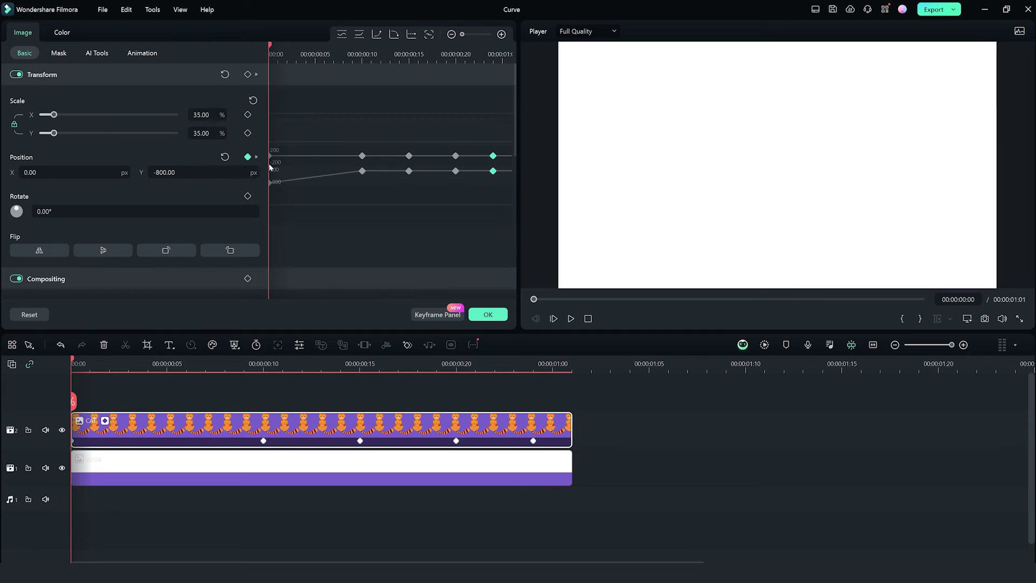
{"action": "left_click", "coordinate": [257, 158]}
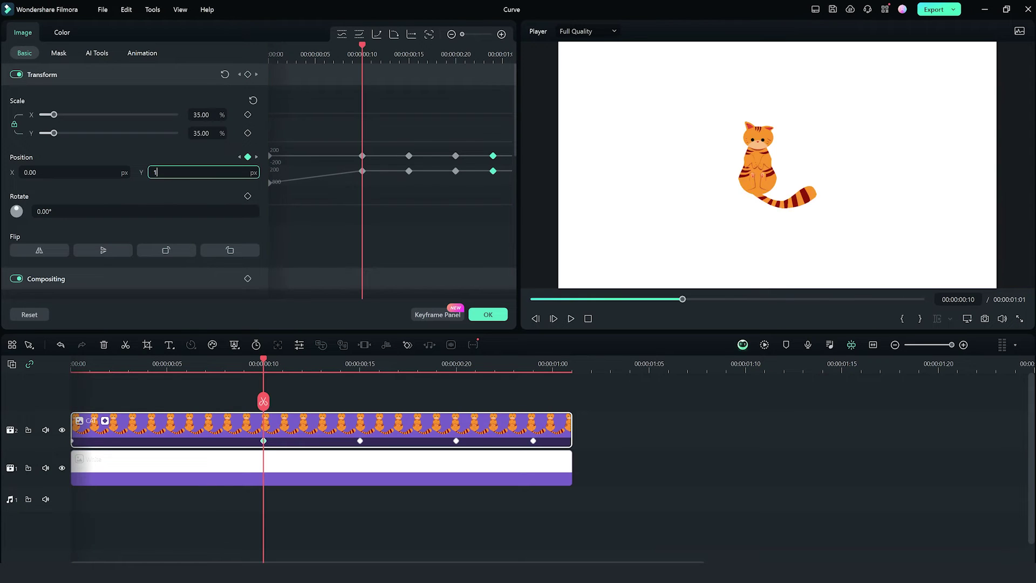
{"action": "type", "text": "190"}
{"action": "key", "text": "Return"}
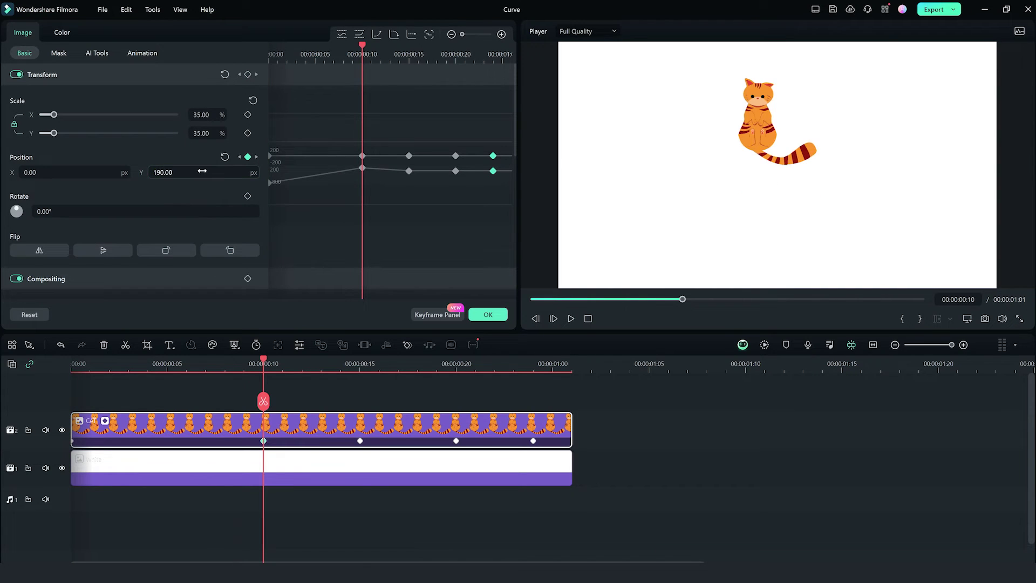
{"action": "left_click", "coordinate": [257, 157]}
{"action": "type", "text": "-"}
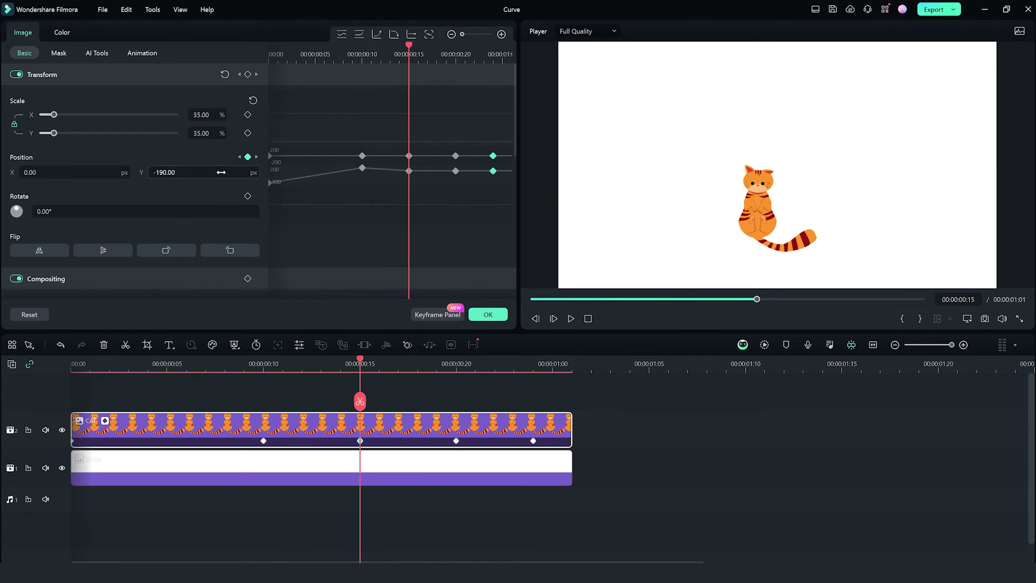
{"action": "type", "text": "190"}
{"action": "left_click", "coordinate": [257, 157]}
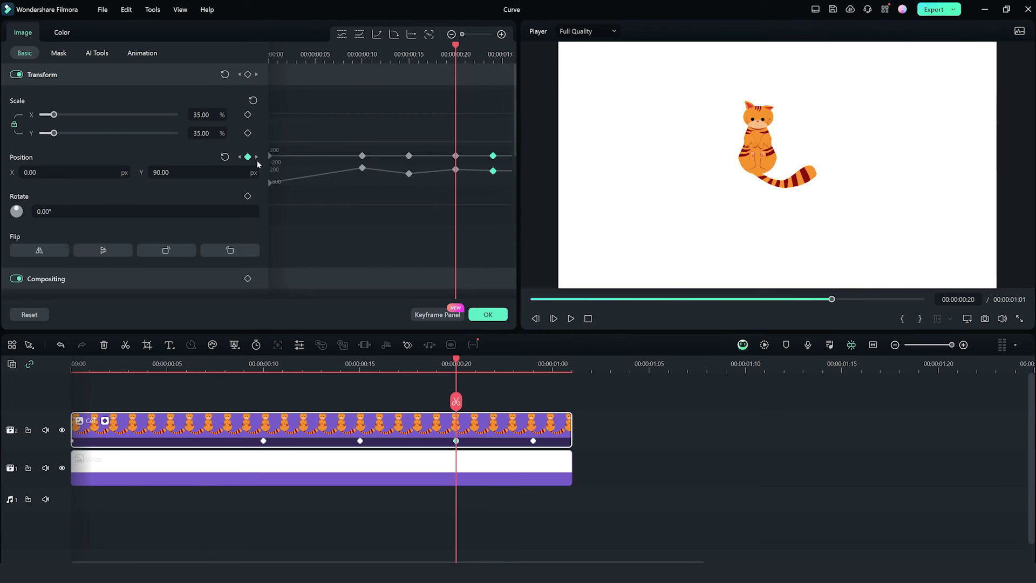
{"action": "left_click", "coordinate": [257, 157]}
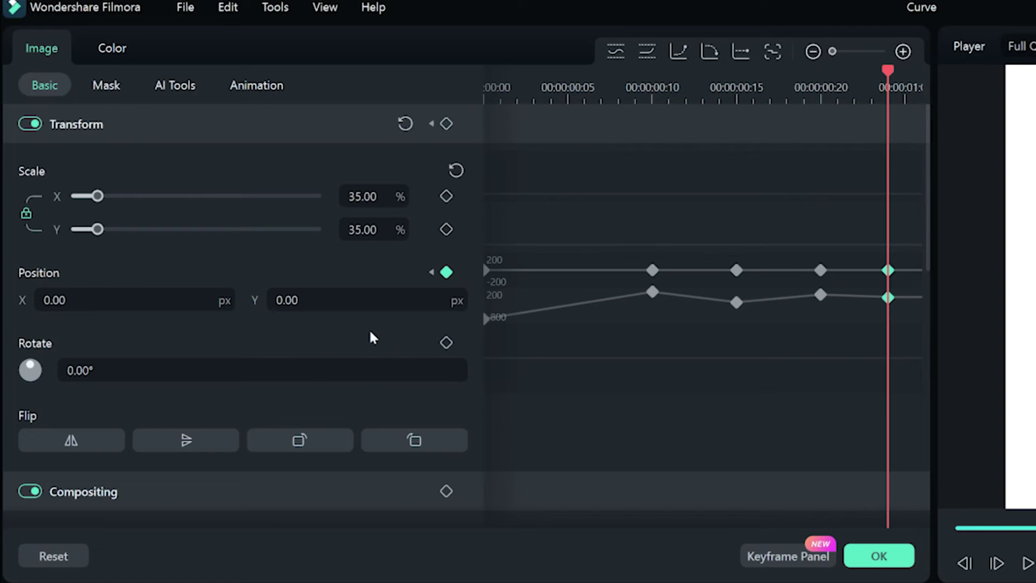
Apply Ease in interpolation to two of the cat's bounce keyframes.
{"action": "key", "text": "space"}
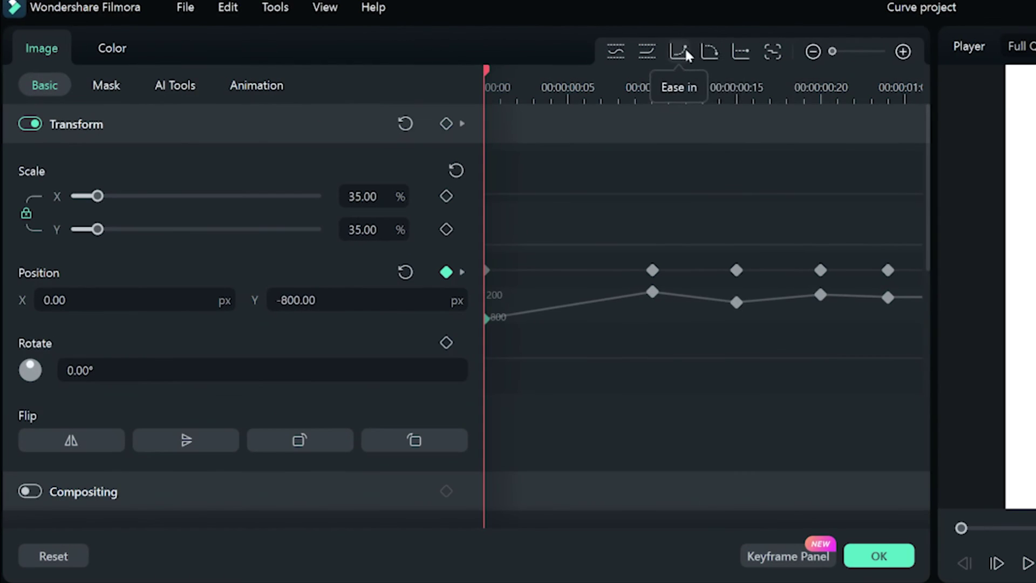
{"action": "right_click", "coordinate": [655, 294]}
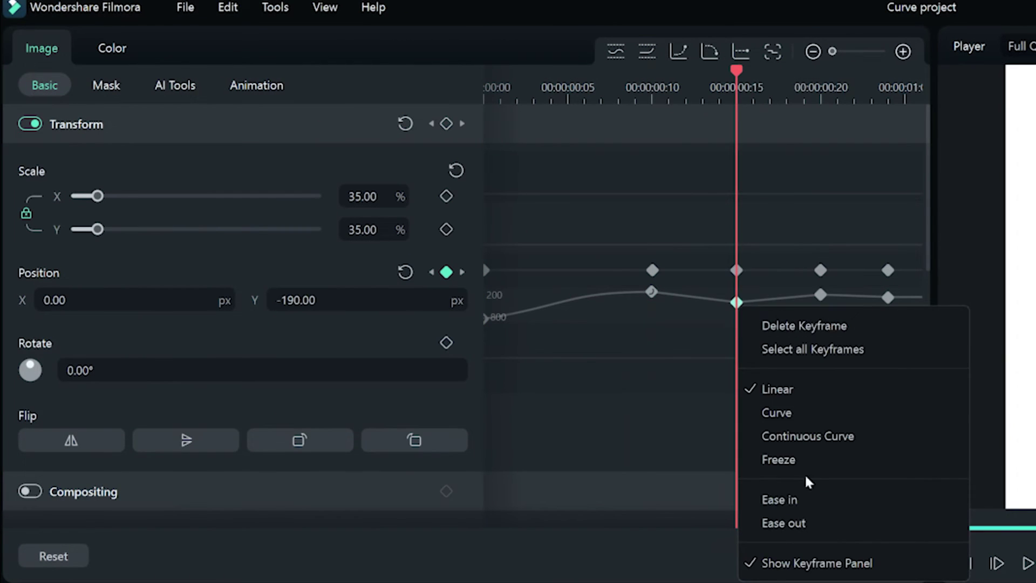
{"action": "left_click", "coordinate": [821, 295]}
{"action": "right_click", "coordinate": [821, 297]}
{"action": "left_click", "coordinate": [880, 491]}
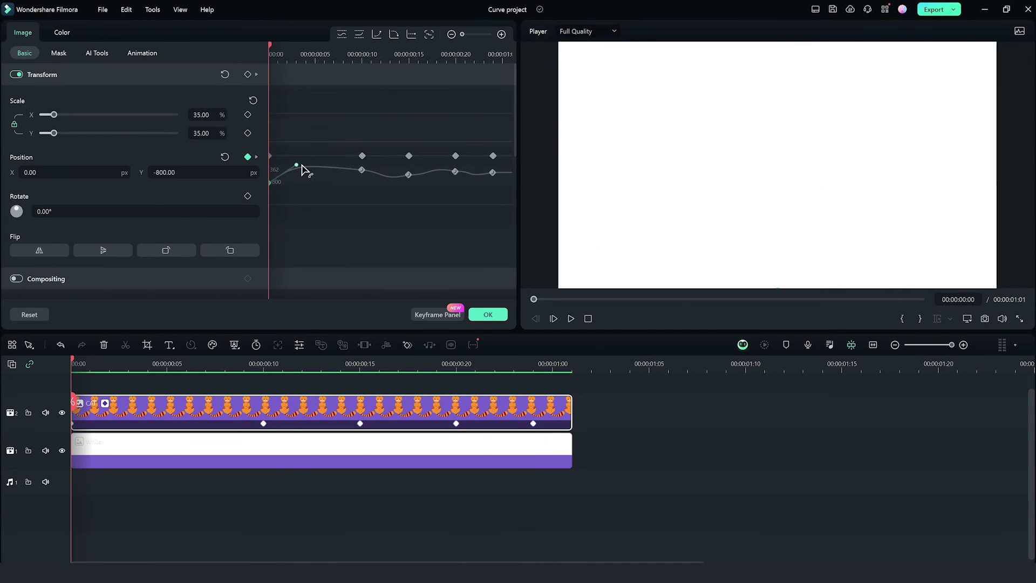
Play back the eased bounce animation from the start of the clip.
{"action": "key", "text": "space"}
{"action": "left_click_drag", "start_coordinate": [456, 360], "coordinate": [9, 366]}
{"action": "key", "text": "space"}
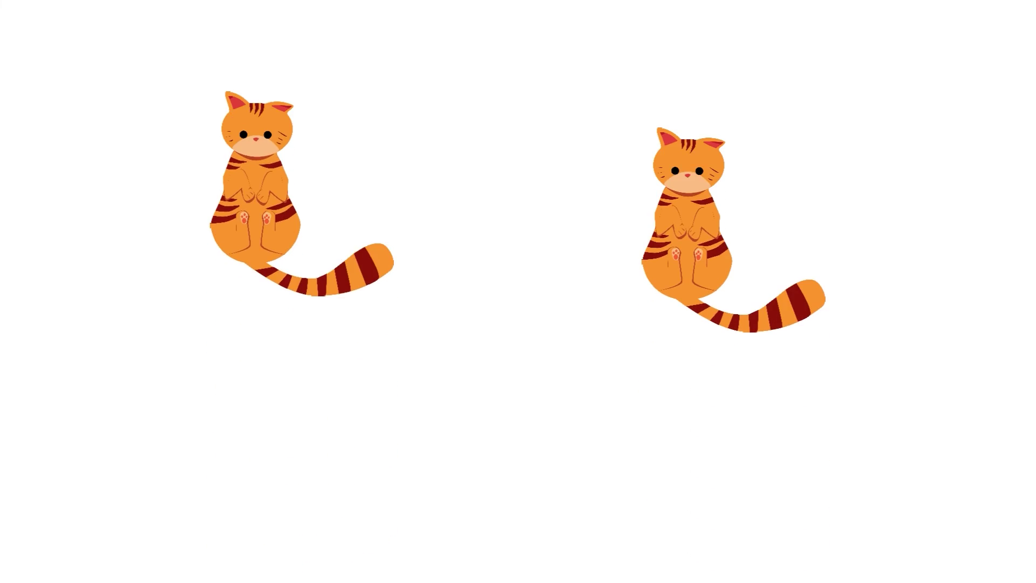